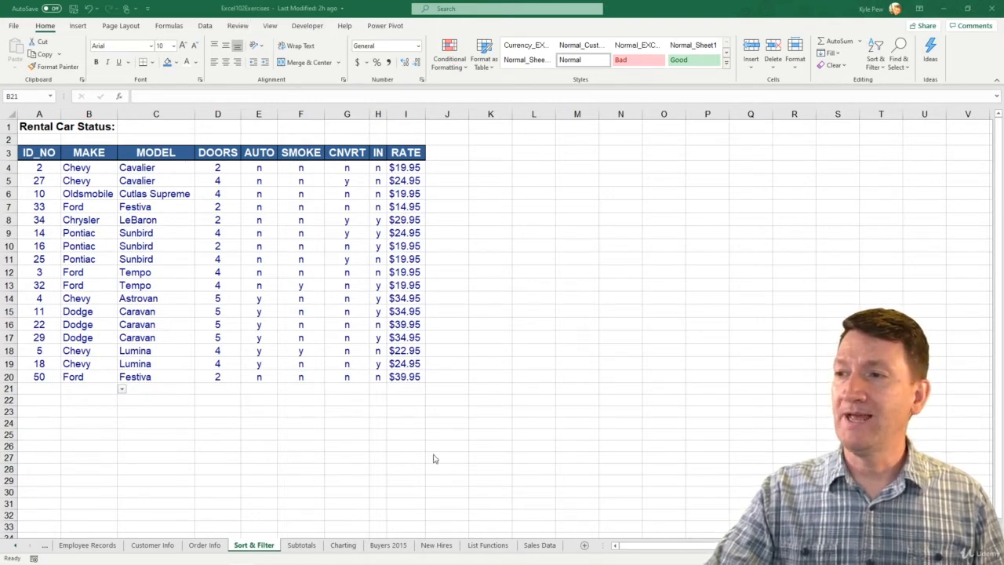
# Step: Open the List Functions worksheet and inspect the SUM Total Sales formula in cell J5
pyautogui.click(475, 545)
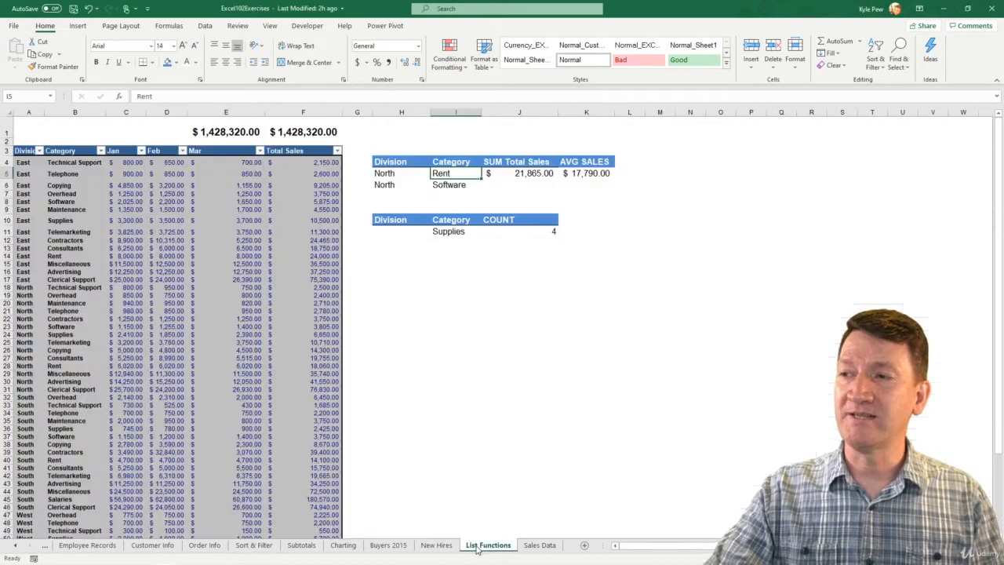
pyautogui.hotkey('ctrl', '2')
pyautogui.moveTo(476, 534); pyautogui.dragTo(528, 371)
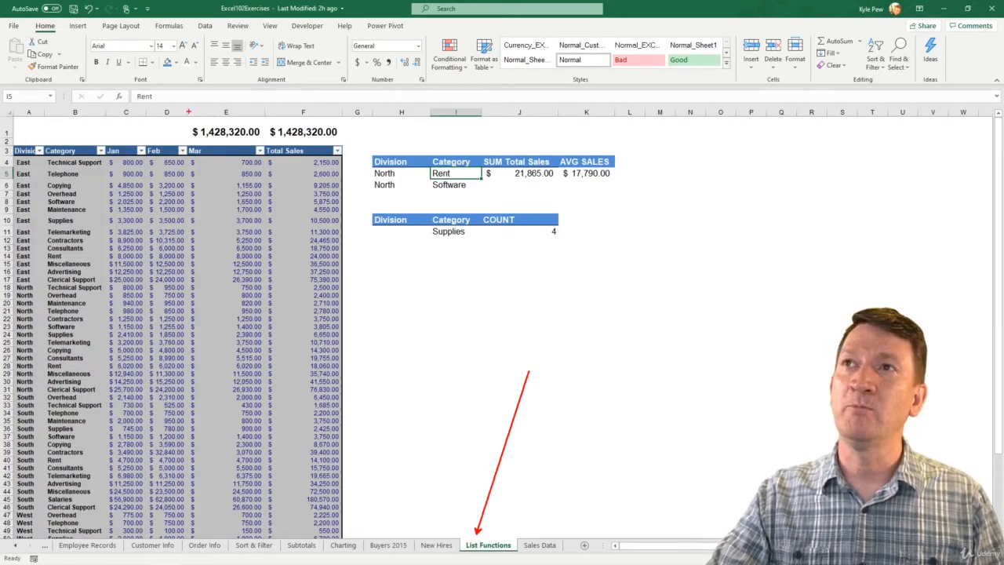
pyautogui.moveTo(188, 112)
pyautogui.mouseDown()
pyautogui.moveTo(401, 162)
pyautogui.moveTo(626, 189)
pyautogui.mouseUp()
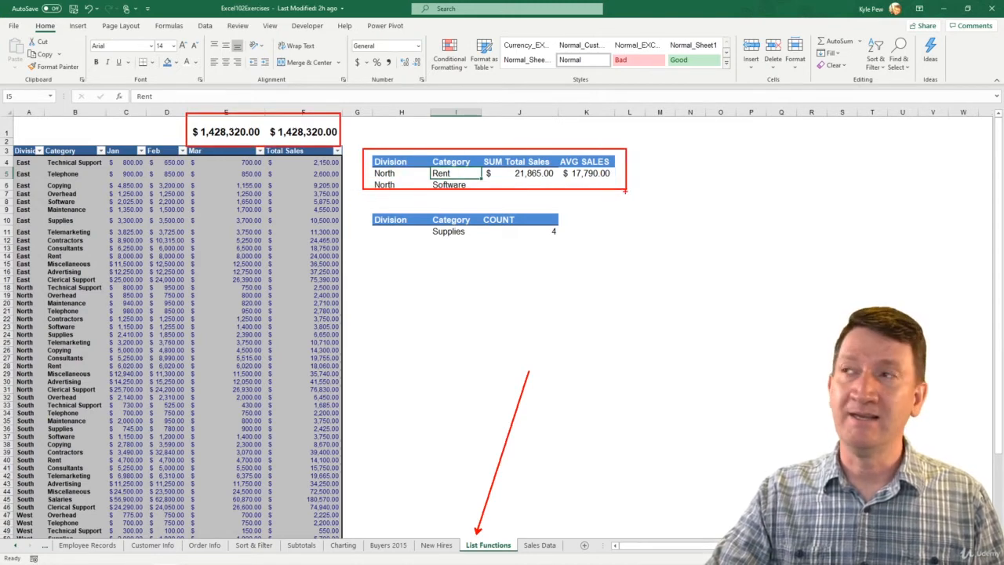
pyautogui.moveTo(365, 206); pyautogui.dragTo(580, 261)
pyautogui.press('Escape')
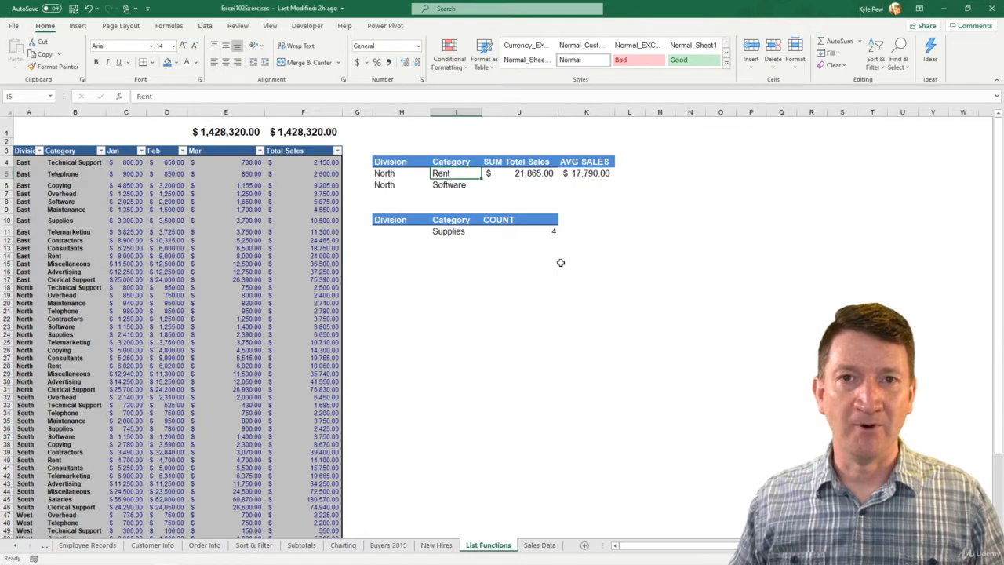
pyautogui.click(517, 174)
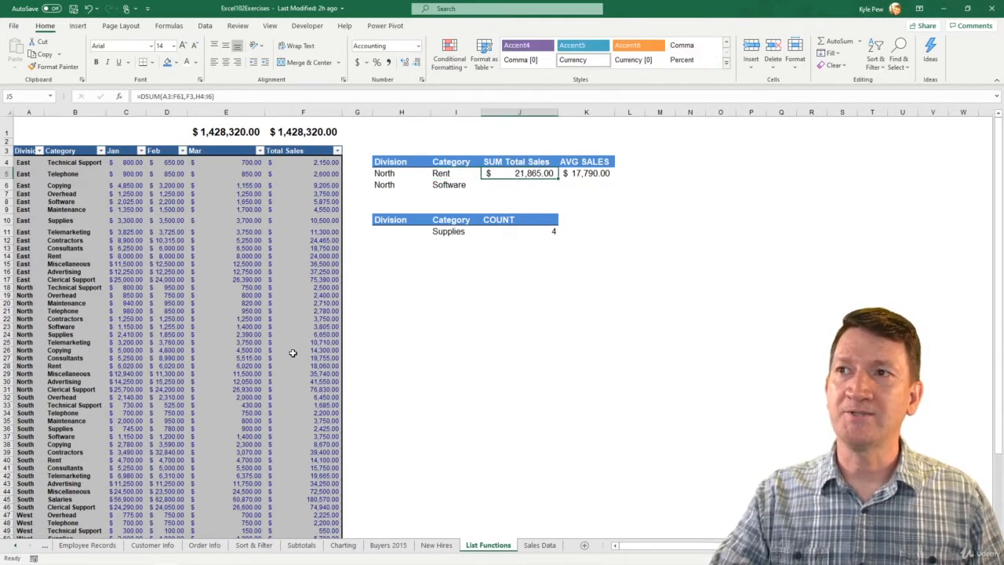
# Step: Change the first category criterion in cell I5 to Supplies
pyautogui.click(443, 174)
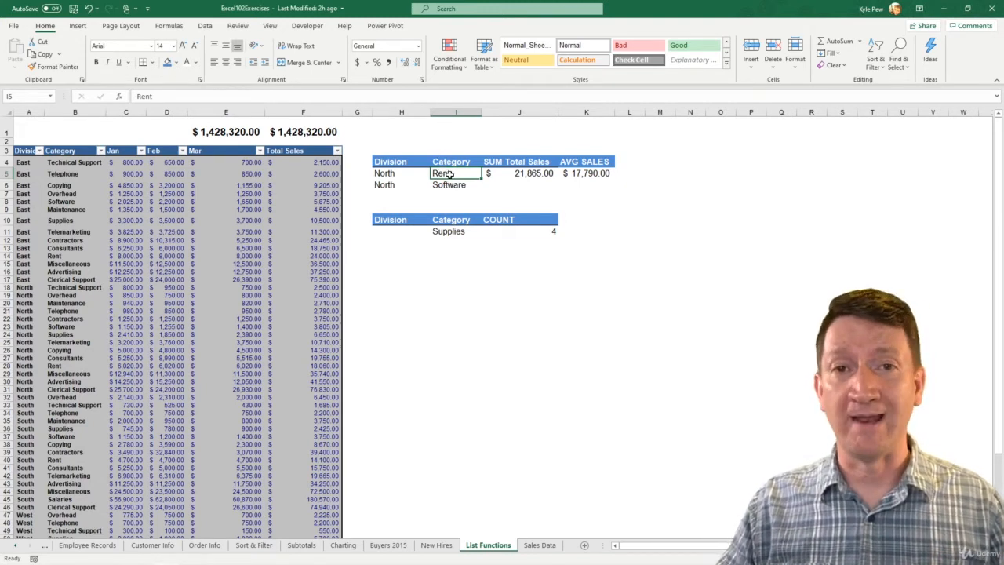
pyautogui.write('Supplies')
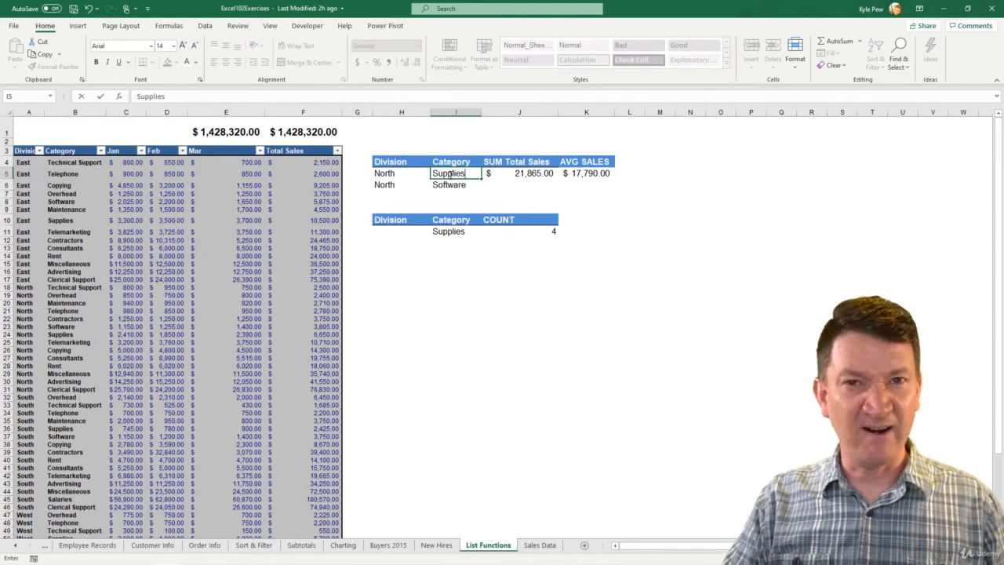
pyautogui.press('Return')
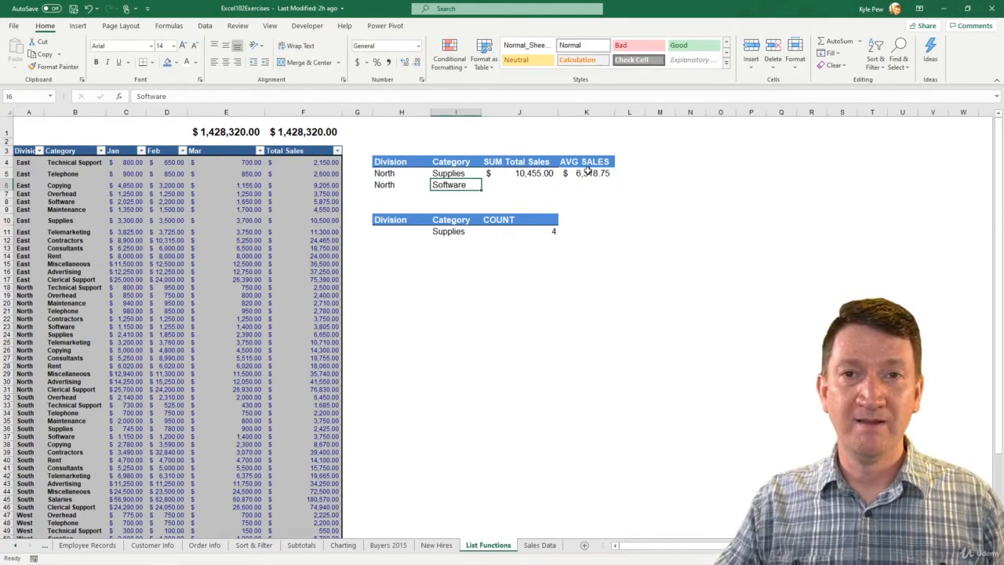
# Step: Test the misspelled criterion Supplis in cell I5, and correct it back to Supplies
pyautogui.doubleClick(459, 174)
pyautogui.press('BackSpace')
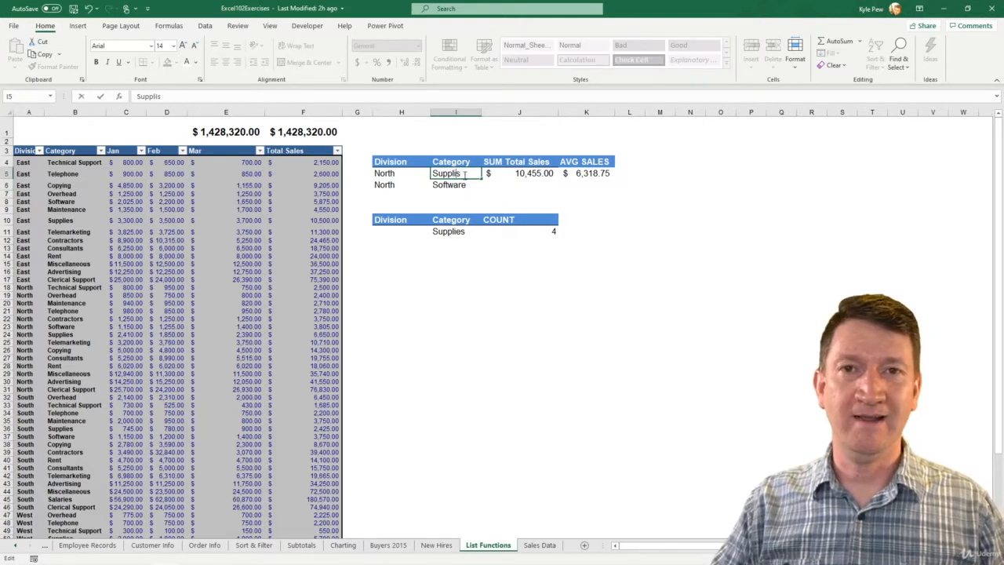
pyautogui.press('Return')
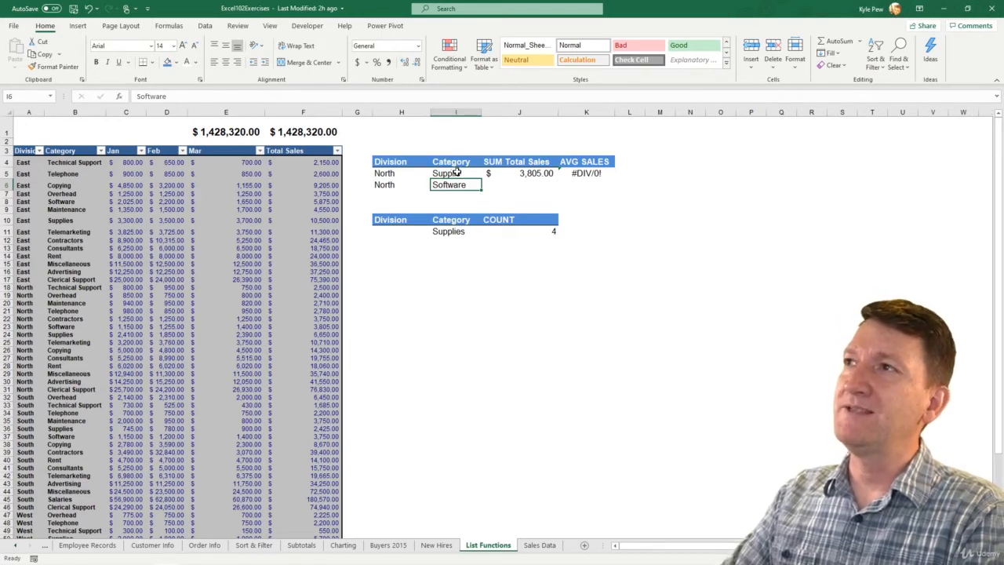
pyautogui.doubleClick(457, 173)
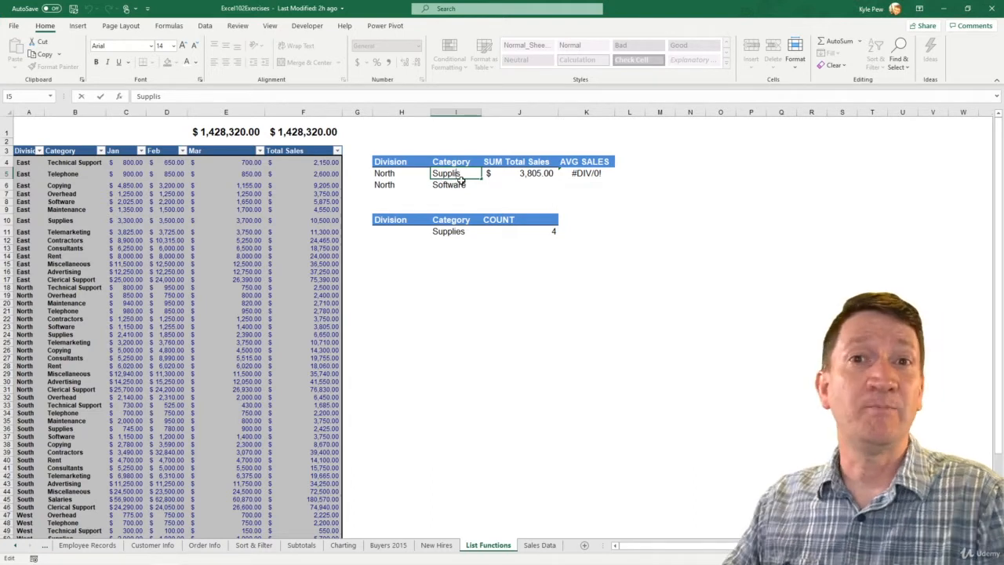
pyautogui.write('e')
pyautogui.press('Return')
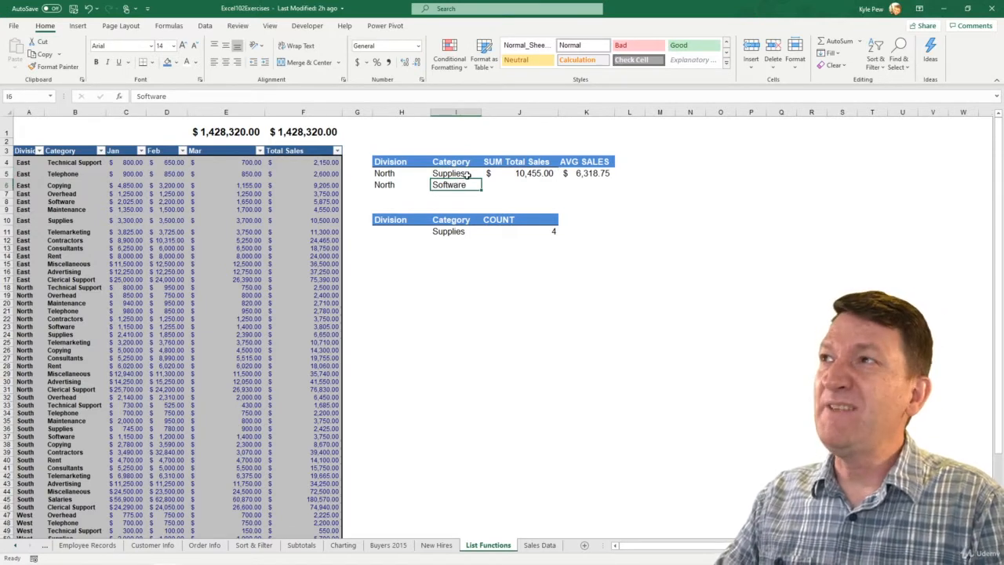
# Step: Test a trailing space after Supplies in cell I5, and remove the extra space
pyautogui.doubleClick(474, 173)
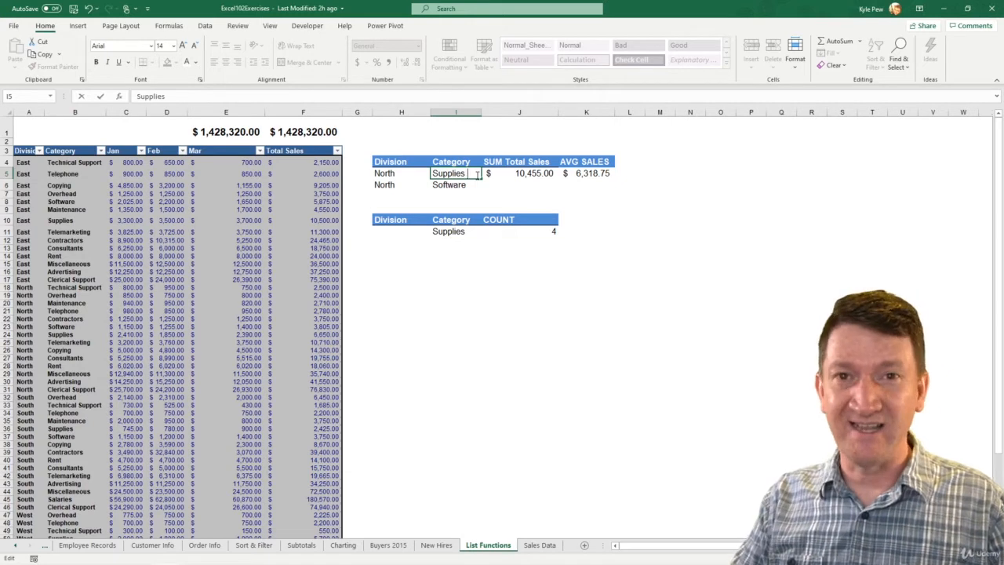
pyautogui.press('Return')
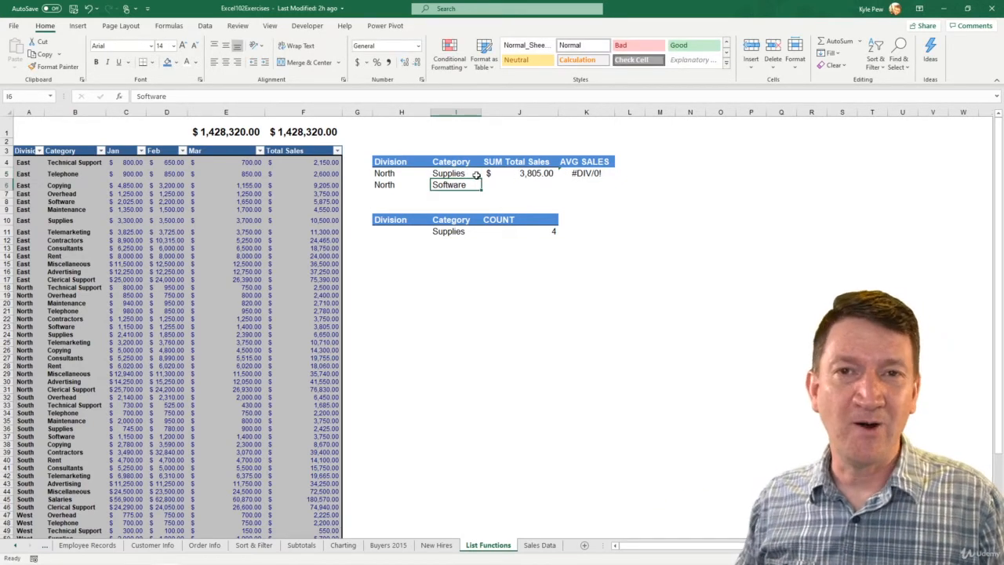
pyautogui.doubleClick(476, 174)
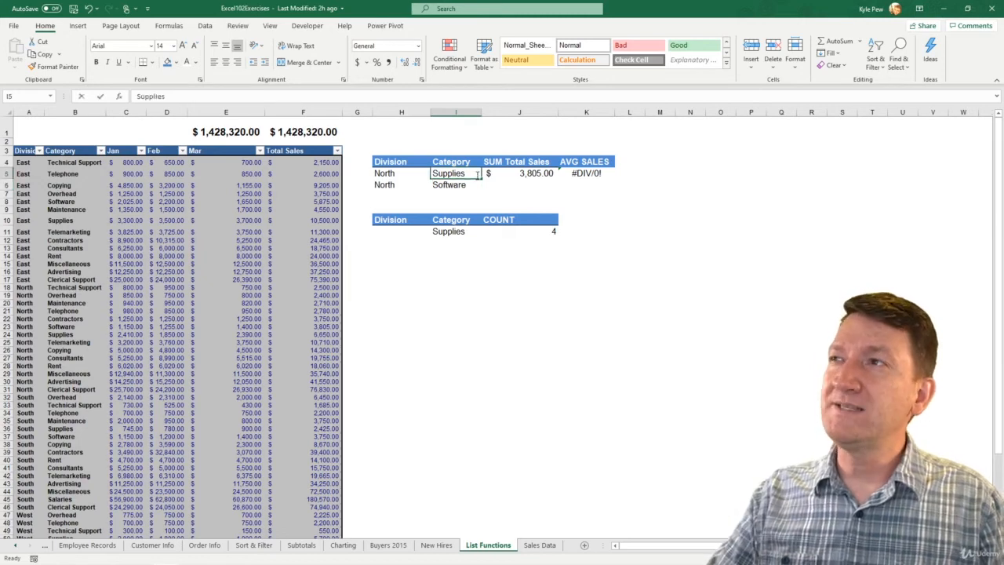
pyautogui.press('BackSpace')
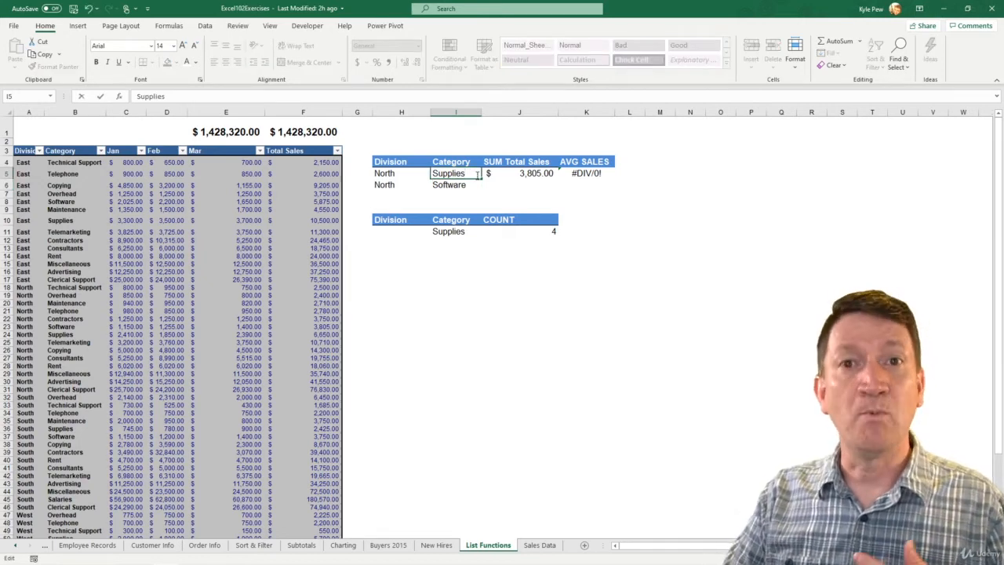
pyautogui.press('Return')
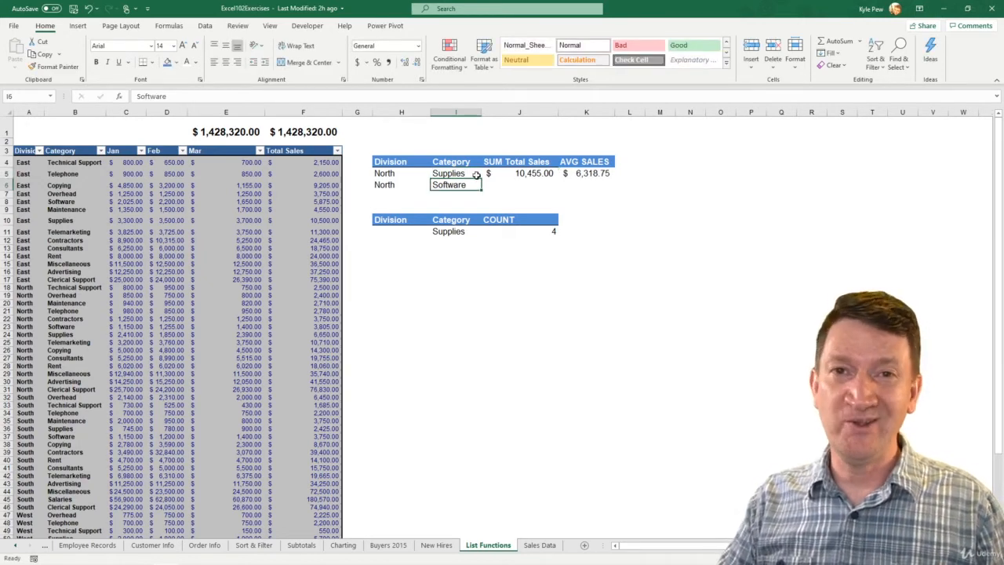
pyautogui.click(464, 174)
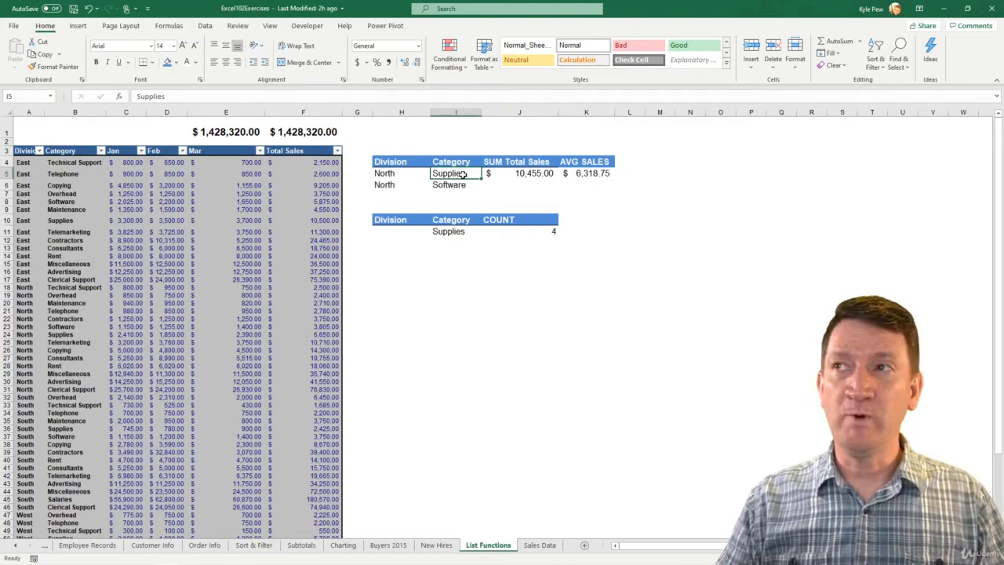
pyautogui.click(204, 25)
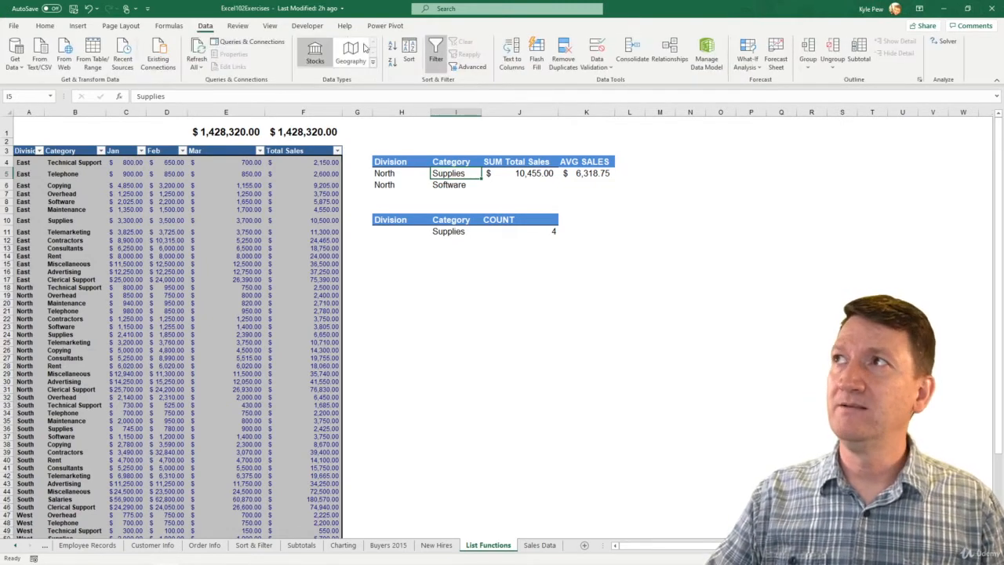
pyautogui.click(596, 67)
pyautogui.click(593, 83)
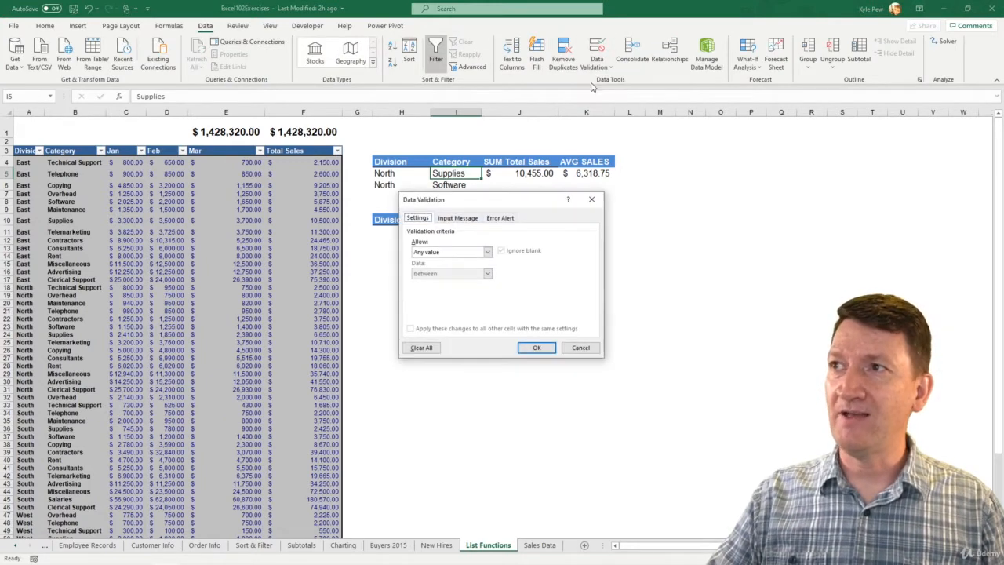
pyautogui.click(455, 252)
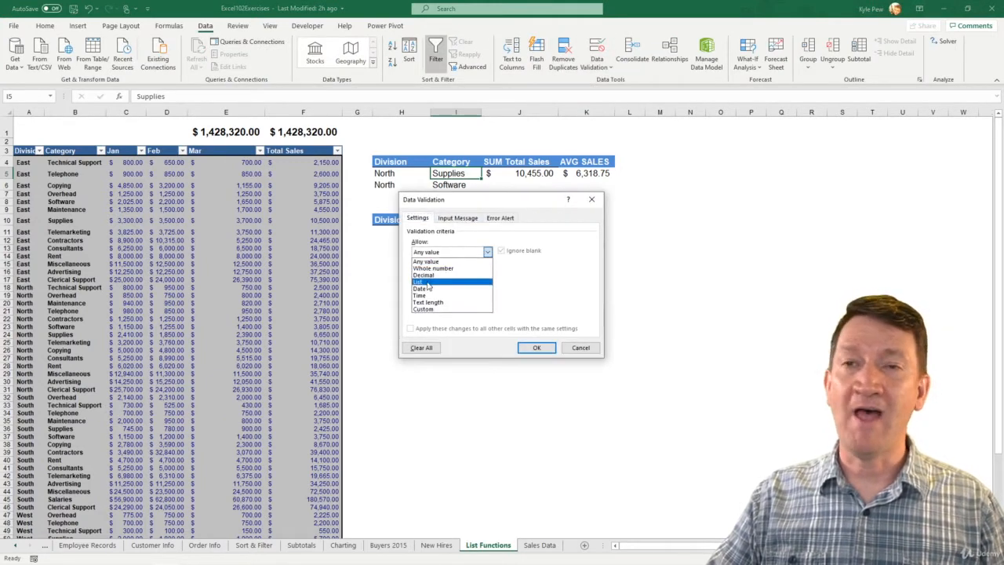
pyautogui.click(428, 286)
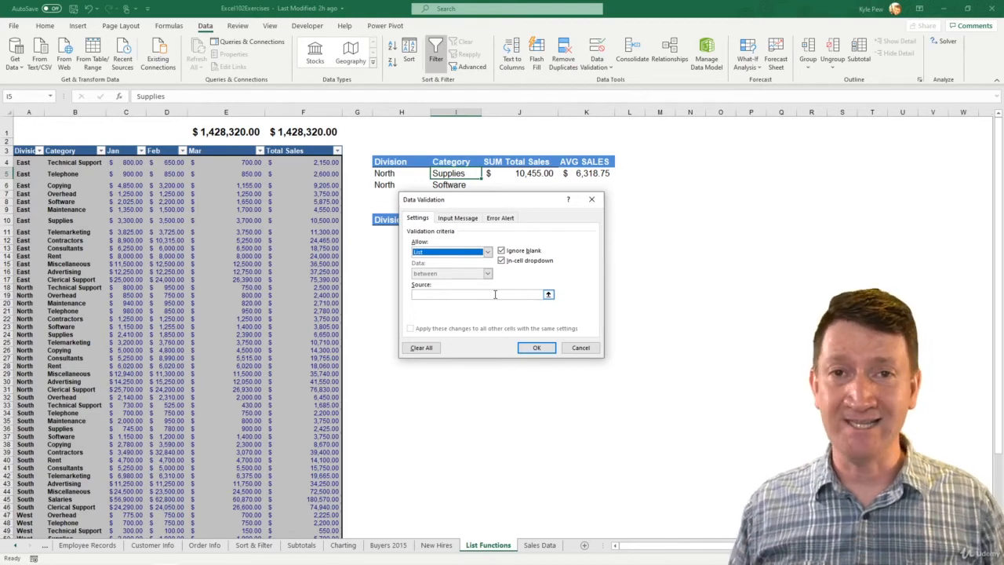
pyautogui.click(579, 348)
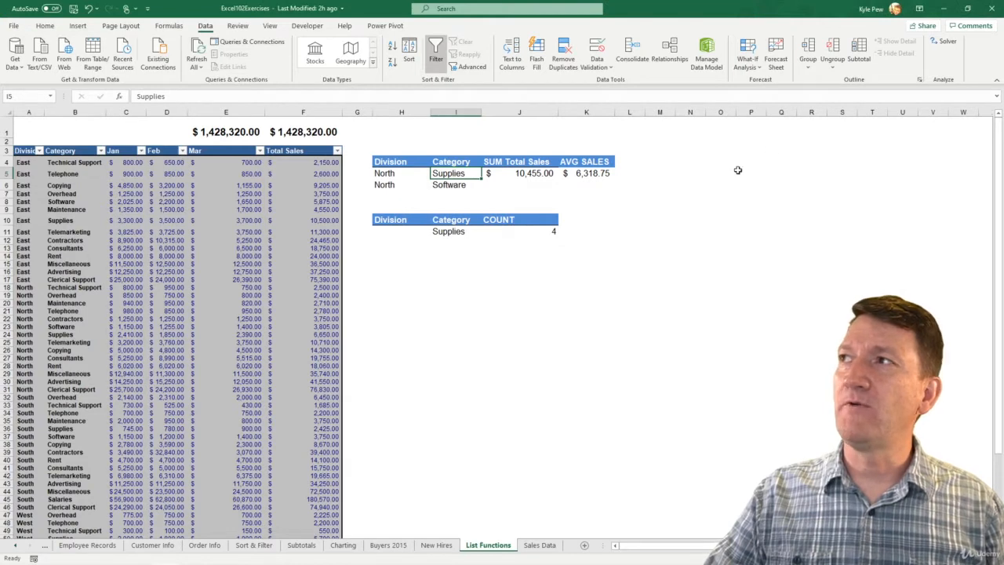
# Step: Start a category list in column N with Technical Support in N2 and Telephone in N3
pyautogui.click(688, 143)
pyautogui.click(687, 134)
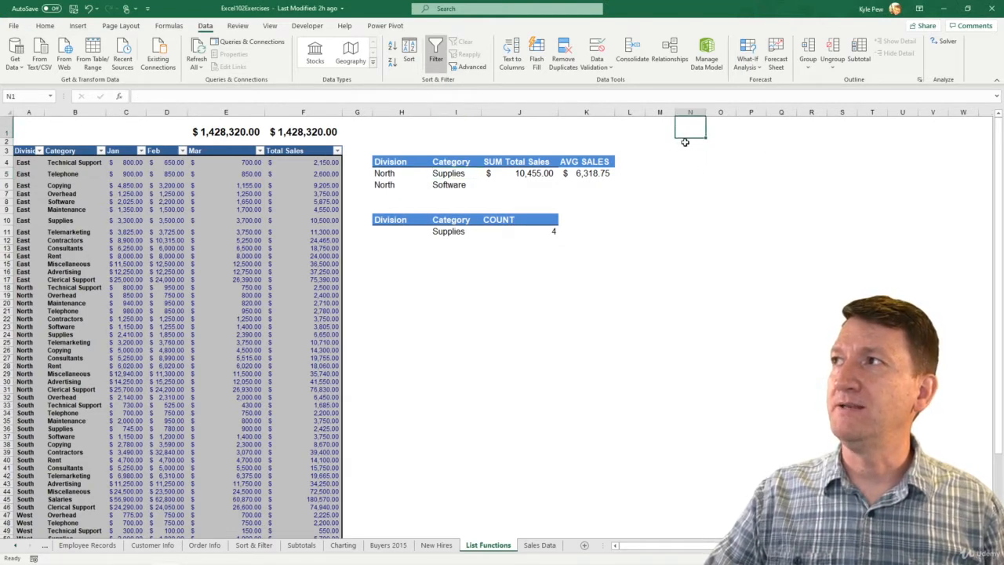
pyautogui.click(687, 144)
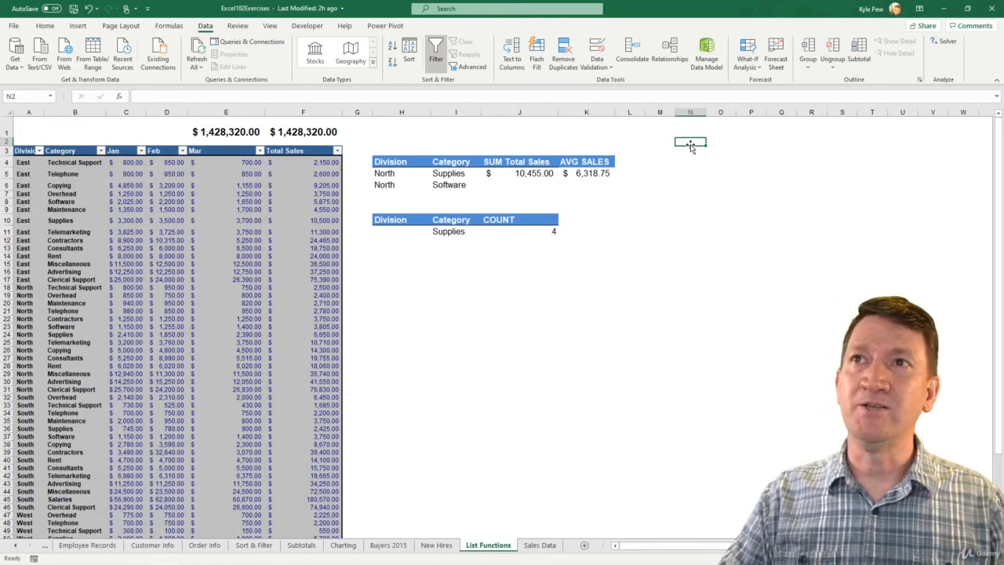
pyautogui.write('Tech')
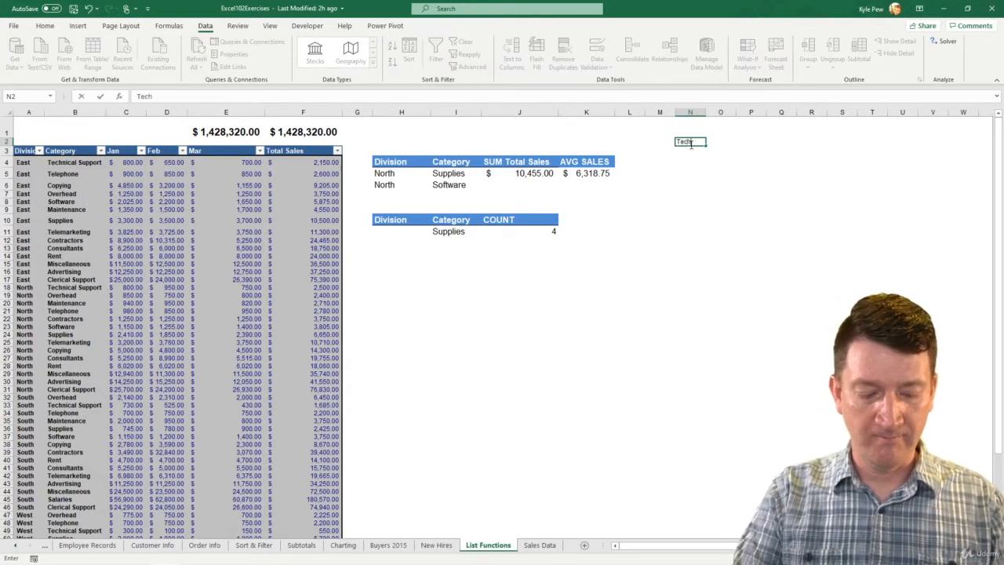
pyautogui.write('nical Support')
pyautogui.press('Return')
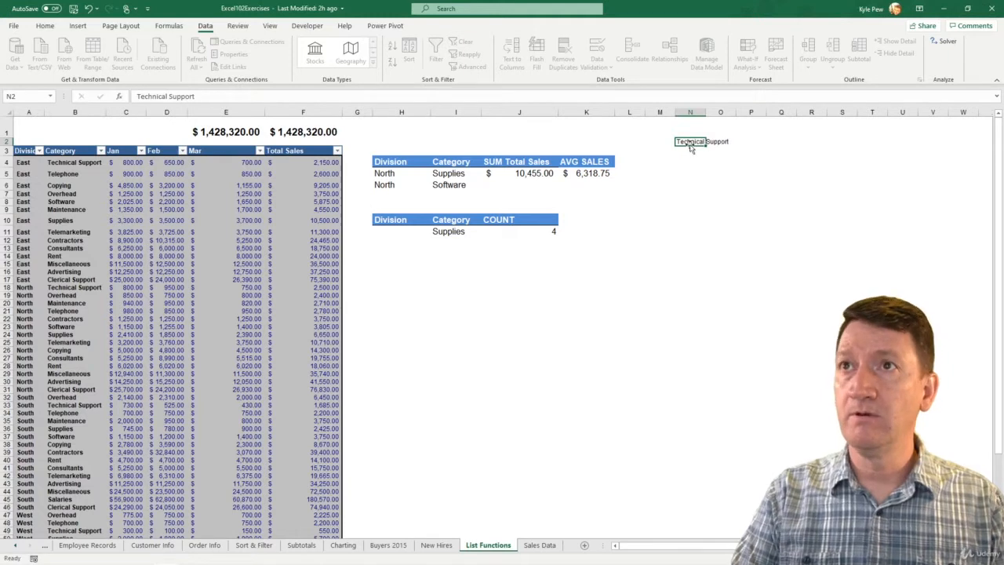
pyautogui.write('Tele')
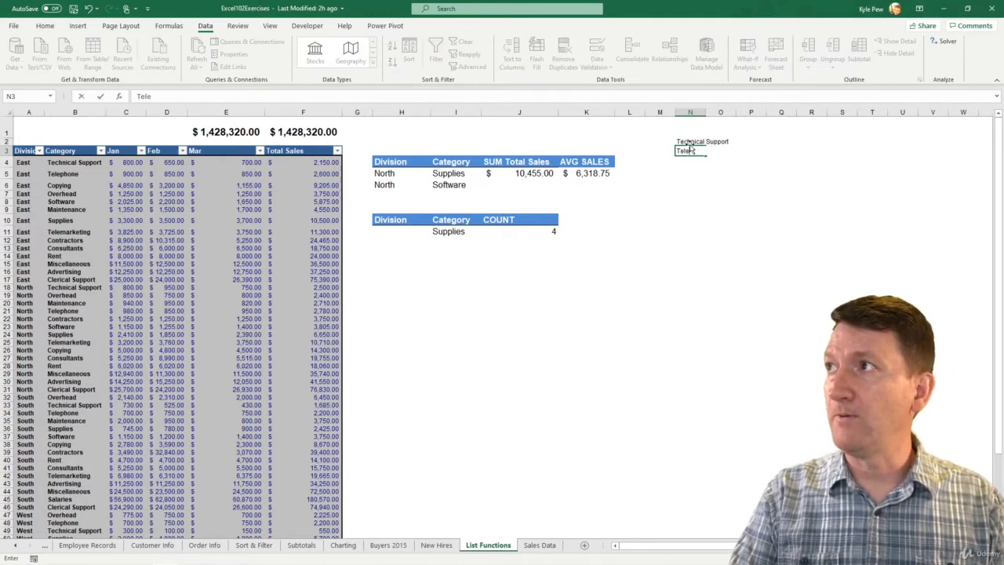
pyautogui.write('phone')
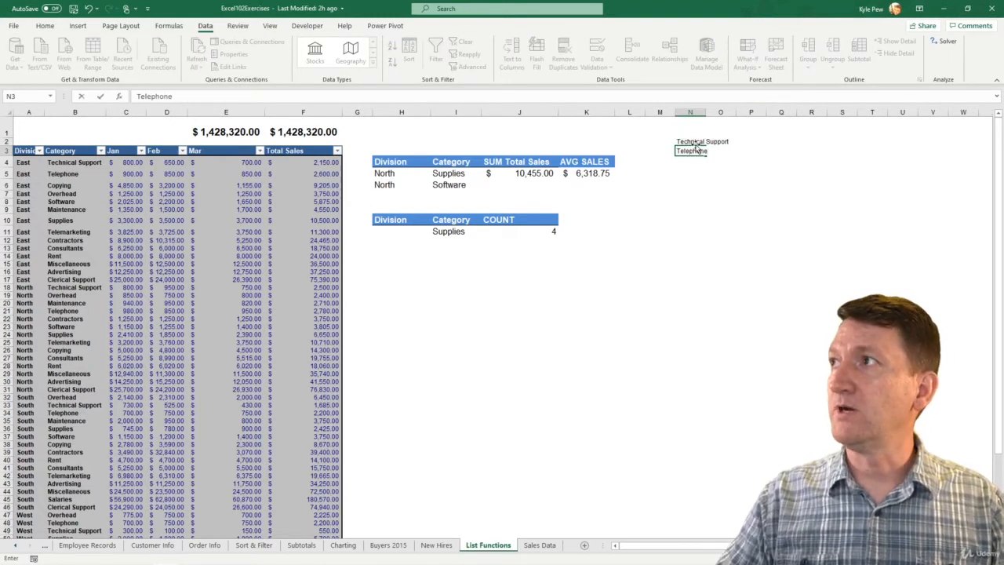
pyautogui.press('Return')
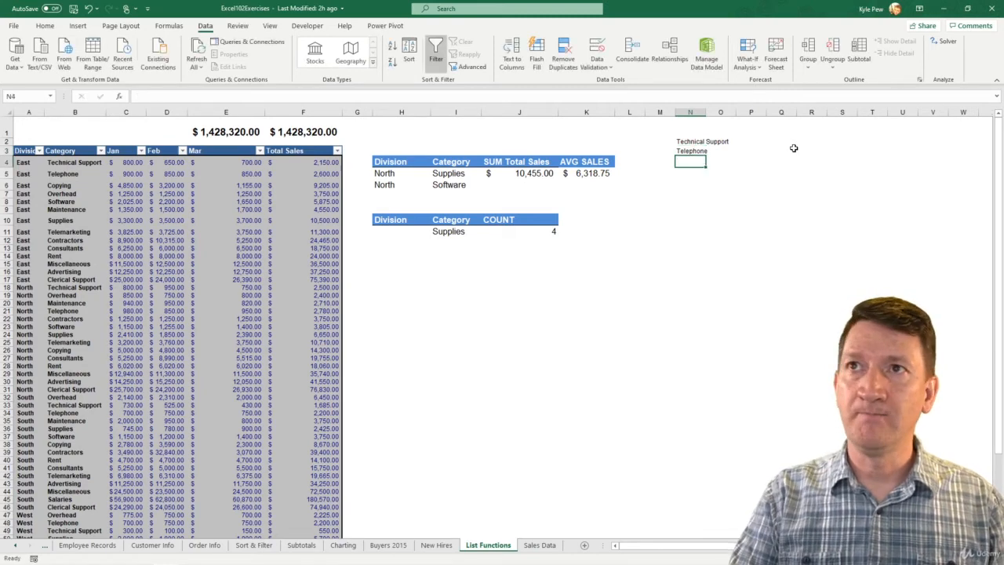
# Step: Add Copying to the category list in cell N4, correcting any misspelling
pyautogui.write('Copying')
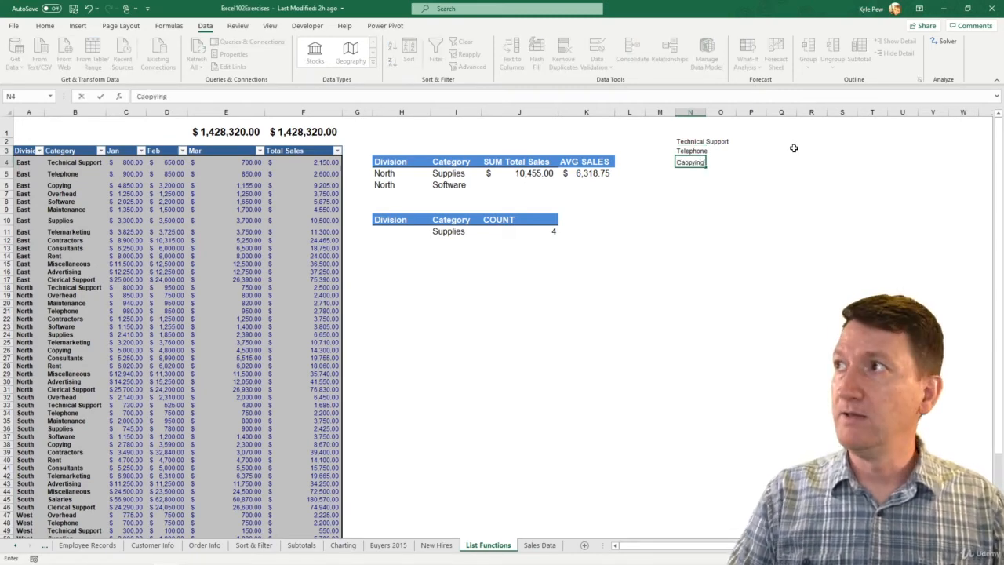
pyautogui.press('Return')
pyautogui.press('Up')
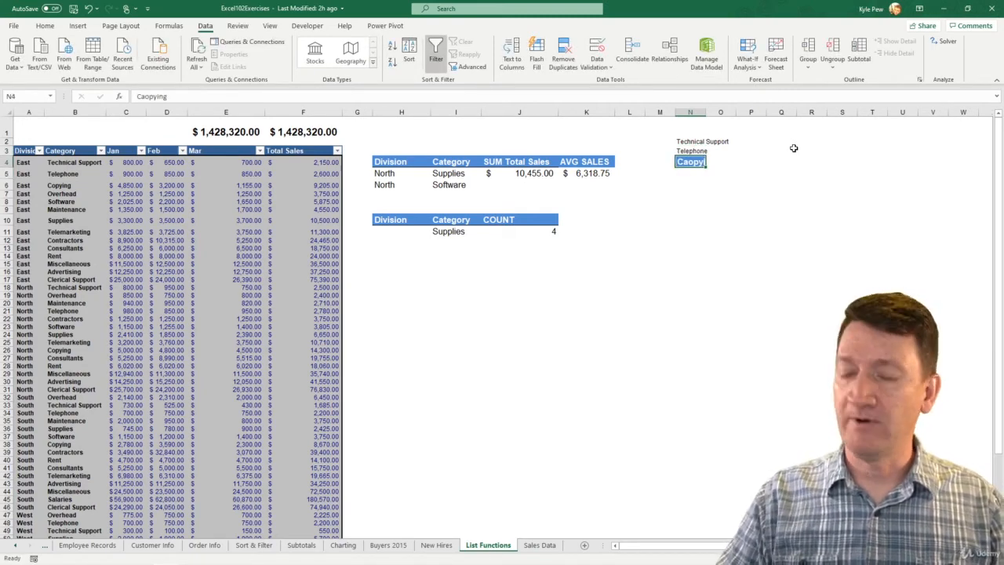
pyautogui.write('Copying')
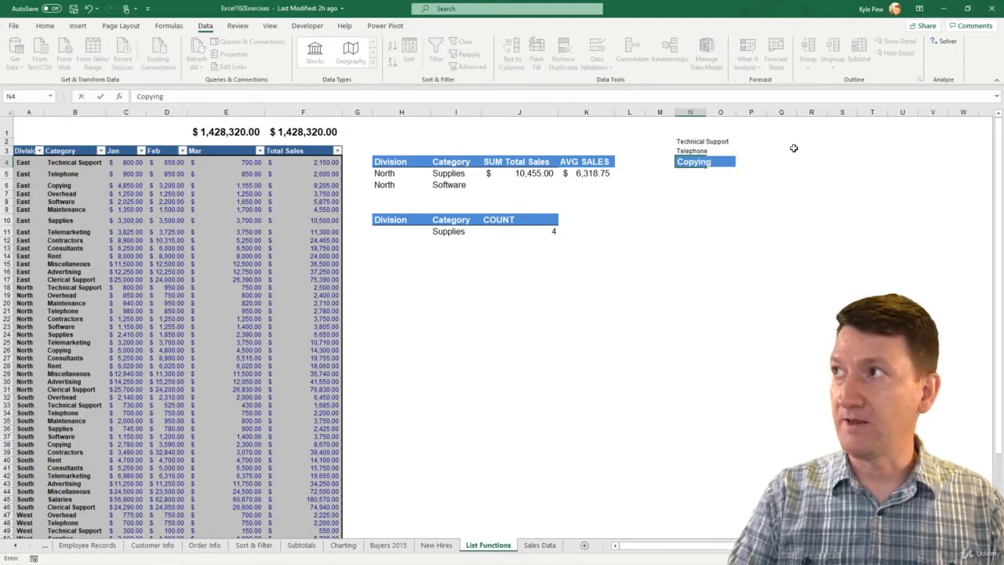
pyautogui.press('Return')
# Step: Clear the formatting from the Copying entry in cell N4, keeping its text
pyautogui.click(695, 160)
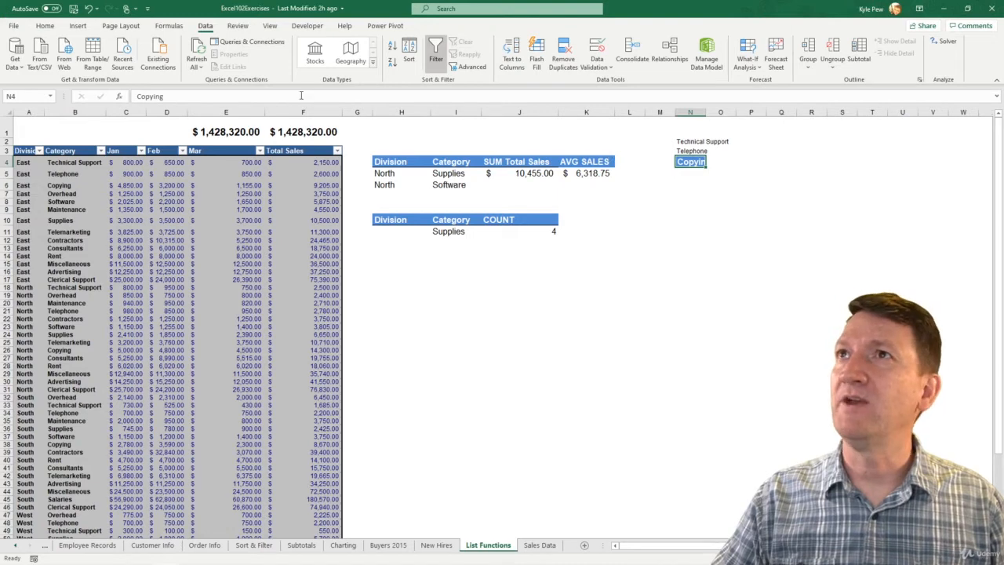
pyautogui.click(44, 26)
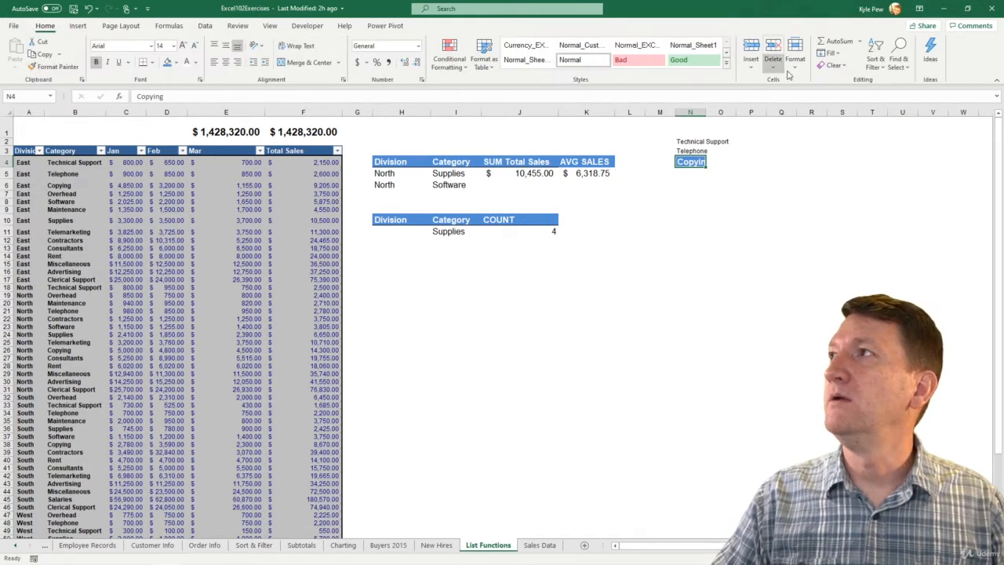
pyautogui.click(834, 65)
pyautogui.click(848, 95)
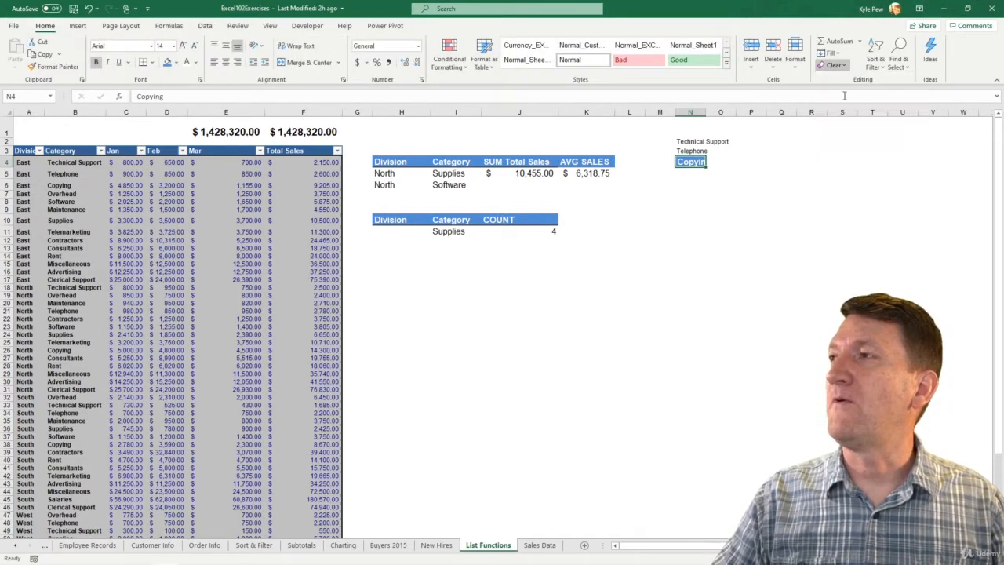
# Step: Extend the category list in column N with Overhead in N5 and Software in N6
pyautogui.click(687, 172)
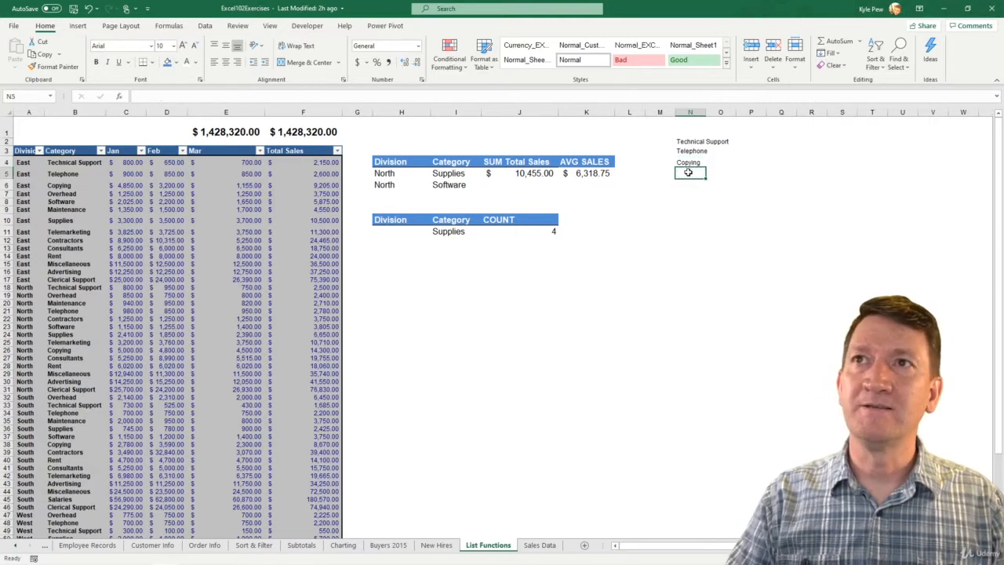
pyautogui.write('o')
pyautogui.write('head')
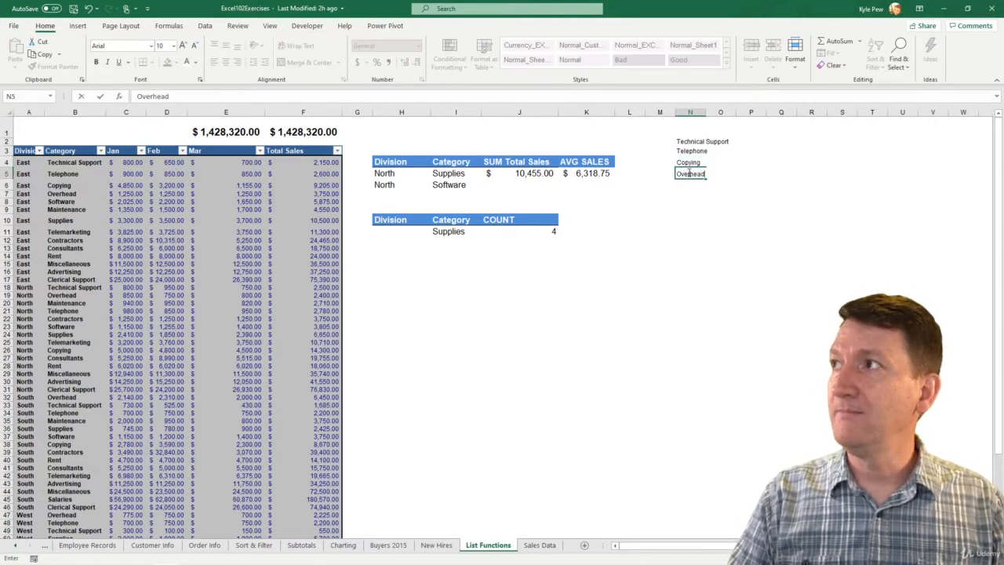
pyautogui.press('Return')
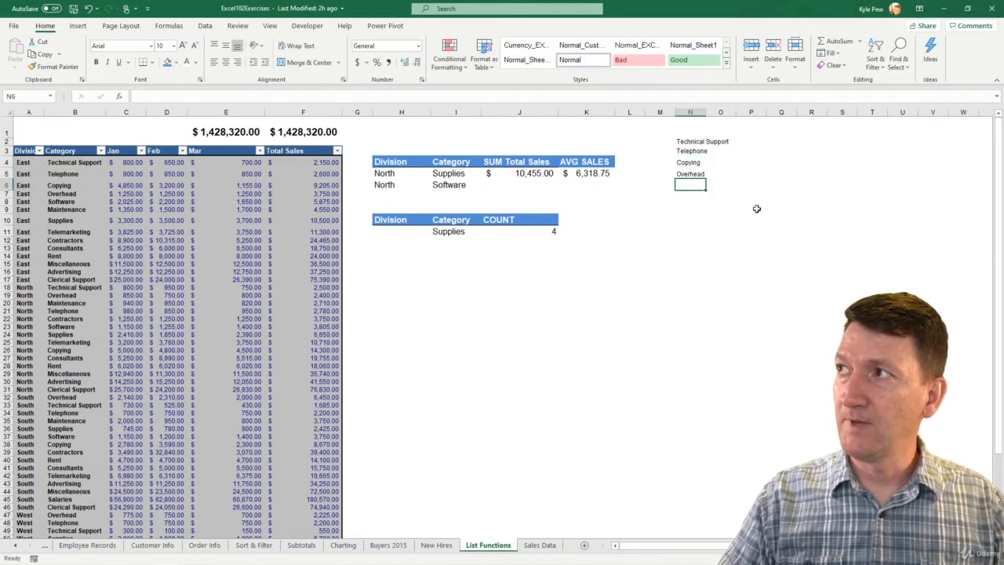
pyautogui.write('Software')
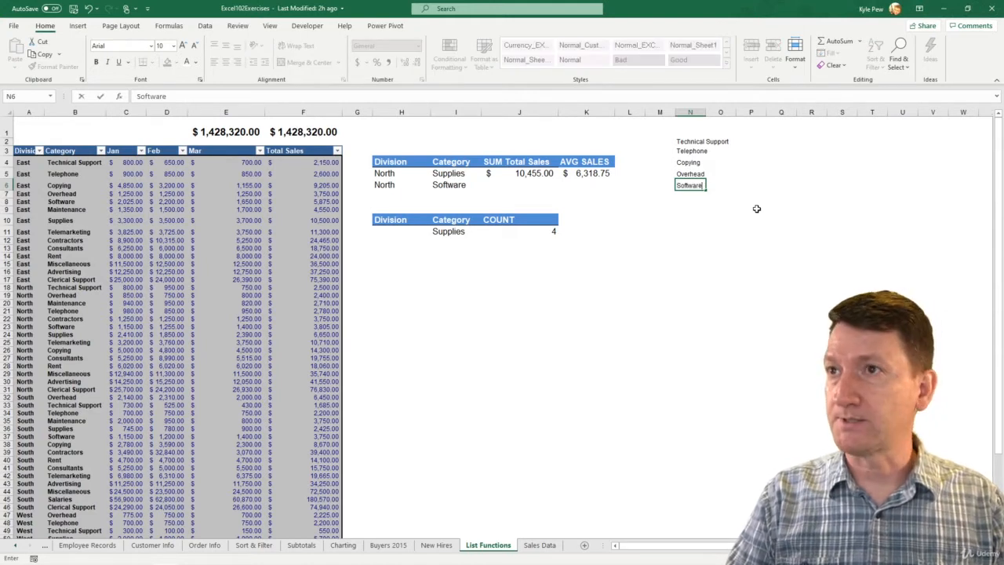
pyautogui.press('Return')
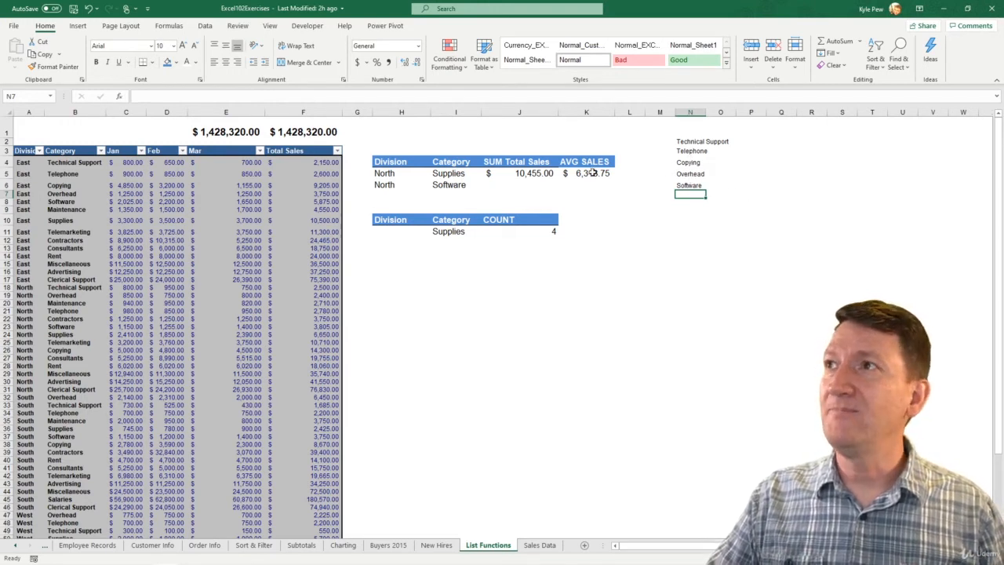
# Step: Apply data validation to category cell I5, allowing a List with the source =$N$2:$N$6
pyautogui.click(451, 174)
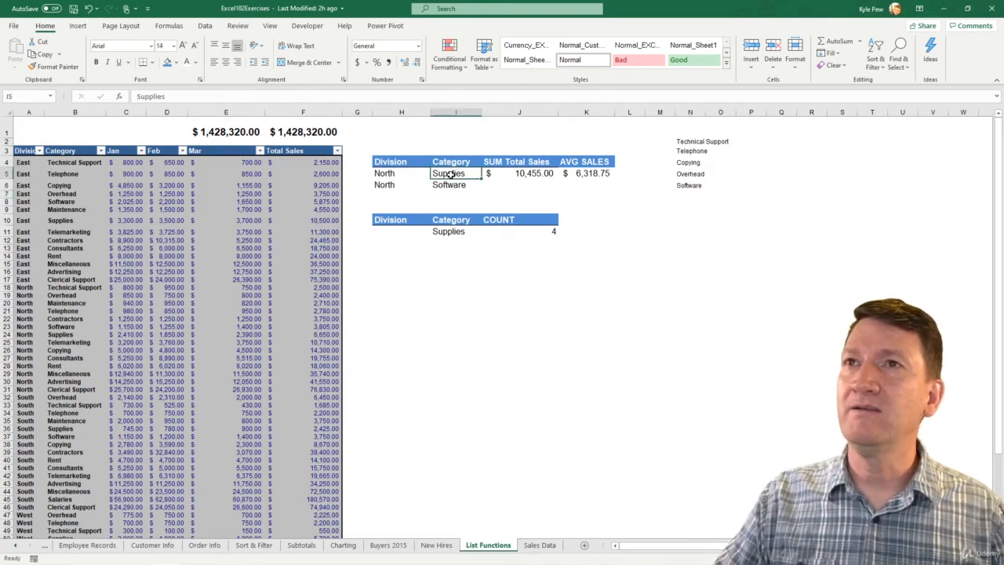
pyautogui.click(207, 26)
pyautogui.click(598, 67)
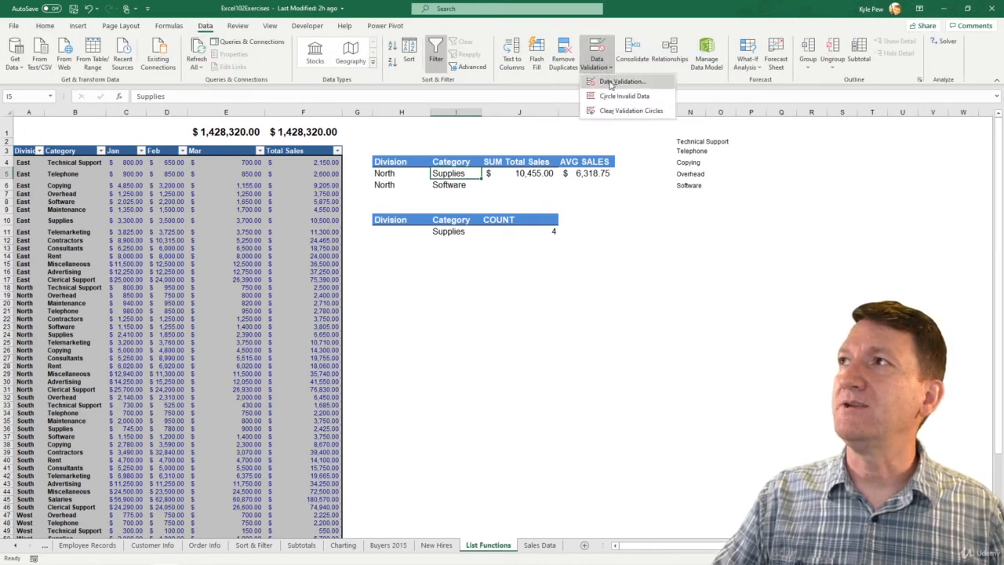
pyautogui.click(616, 83)
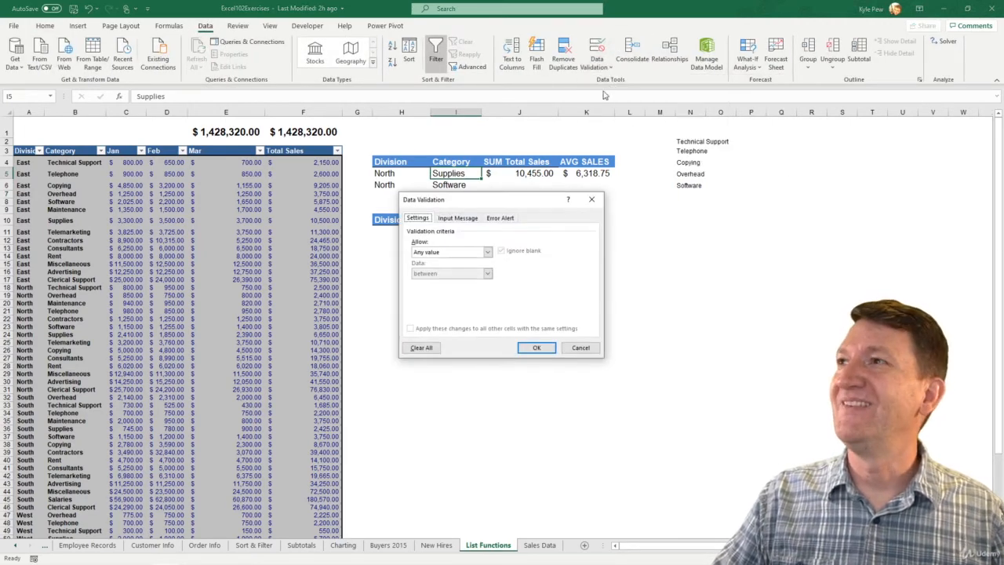
pyautogui.click(422, 252)
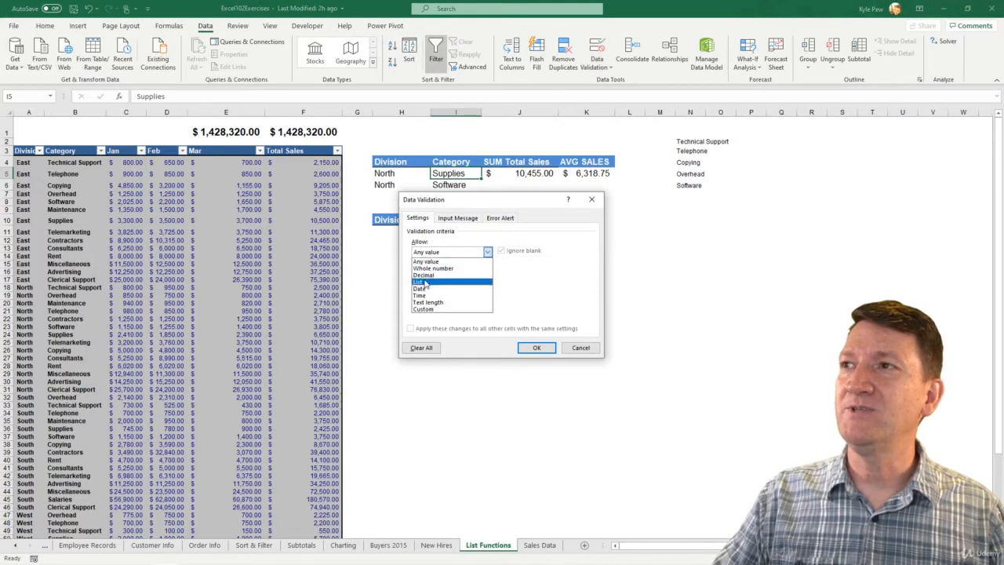
pyautogui.click(426, 287)
pyautogui.click(426, 295)
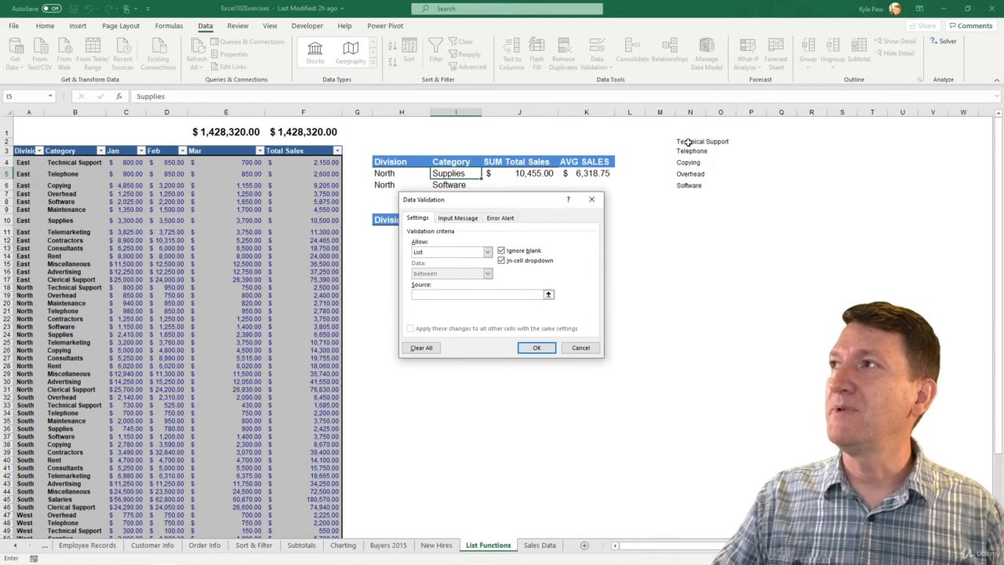
pyautogui.moveTo(679, 142); pyautogui.dragTo(689, 187)
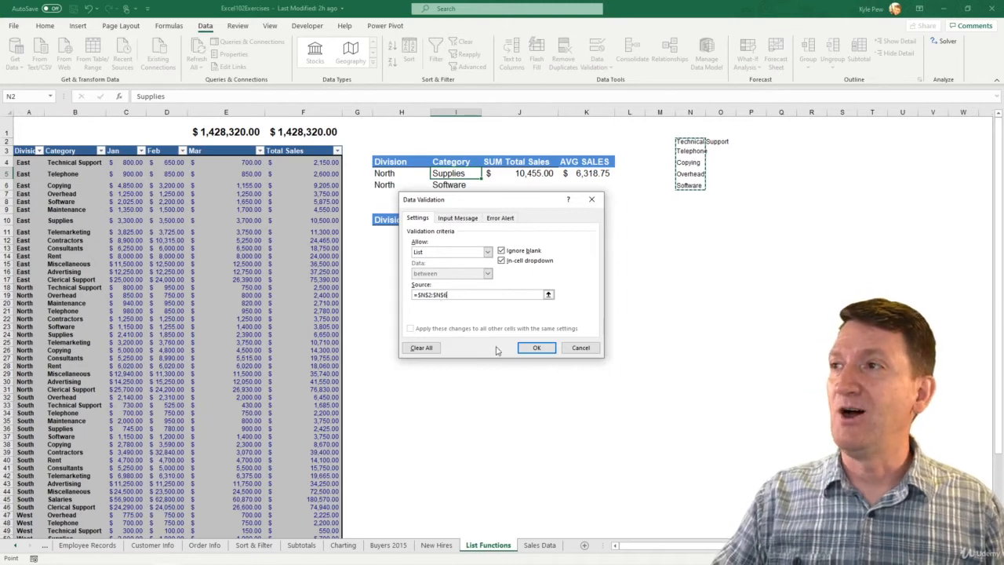
pyautogui.click(535, 348)
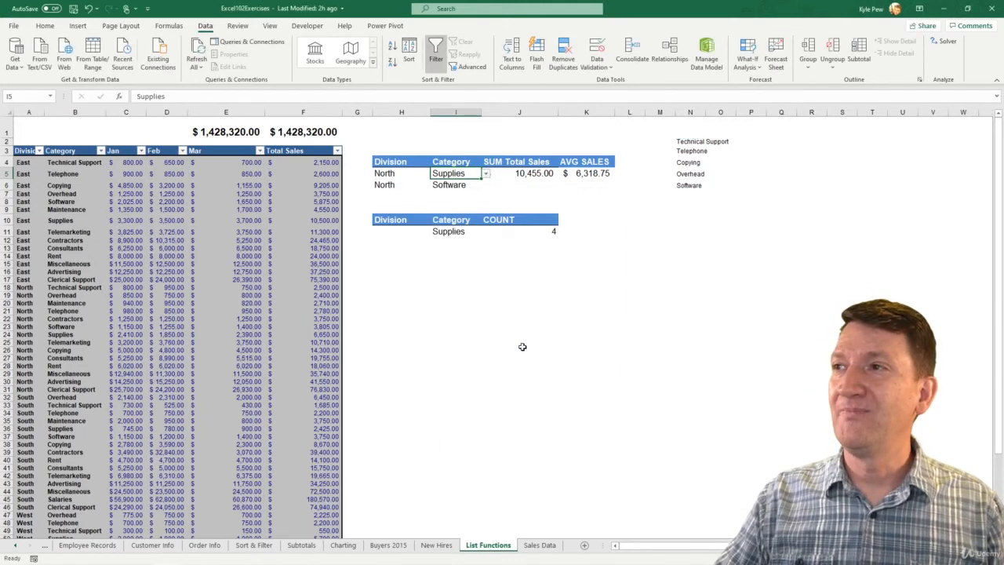
# Step: Test the category dropdown in cell I5 by choosing Copying, Telephone and Overhead, finishing on Technical Support
pyautogui.click(486, 173)
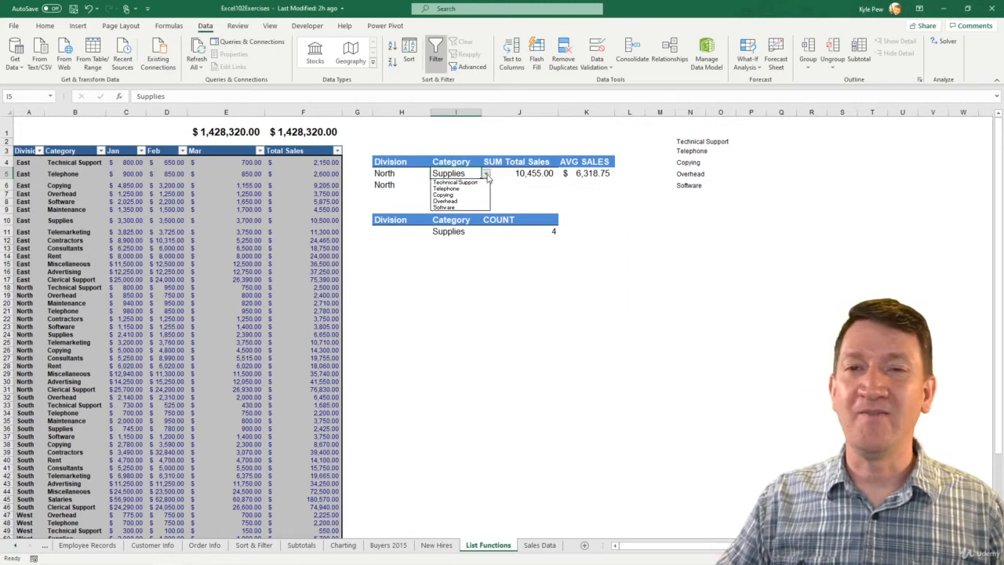
pyautogui.click(460, 196)
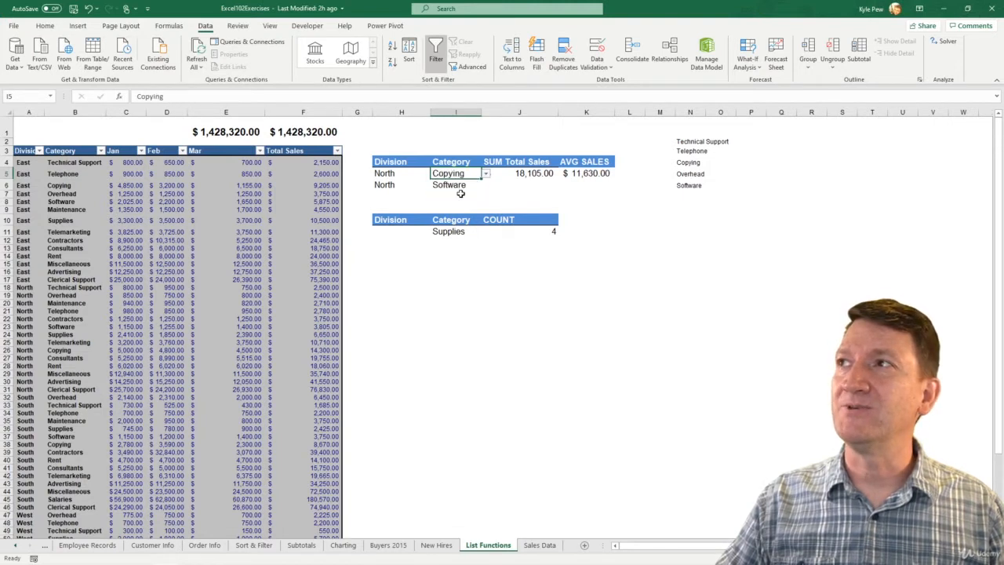
pyautogui.click(487, 174)
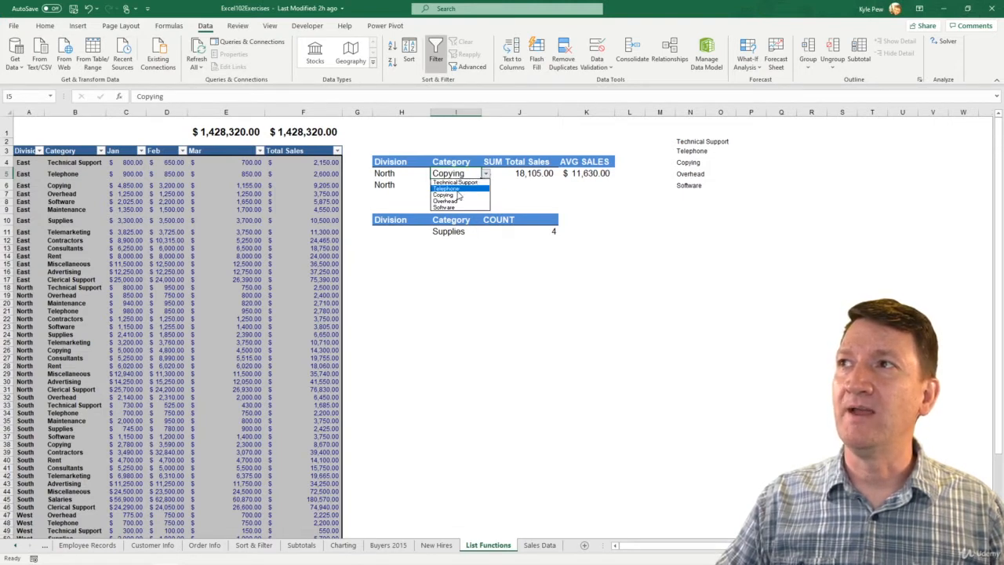
pyautogui.click(458, 188)
pyautogui.click(487, 173)
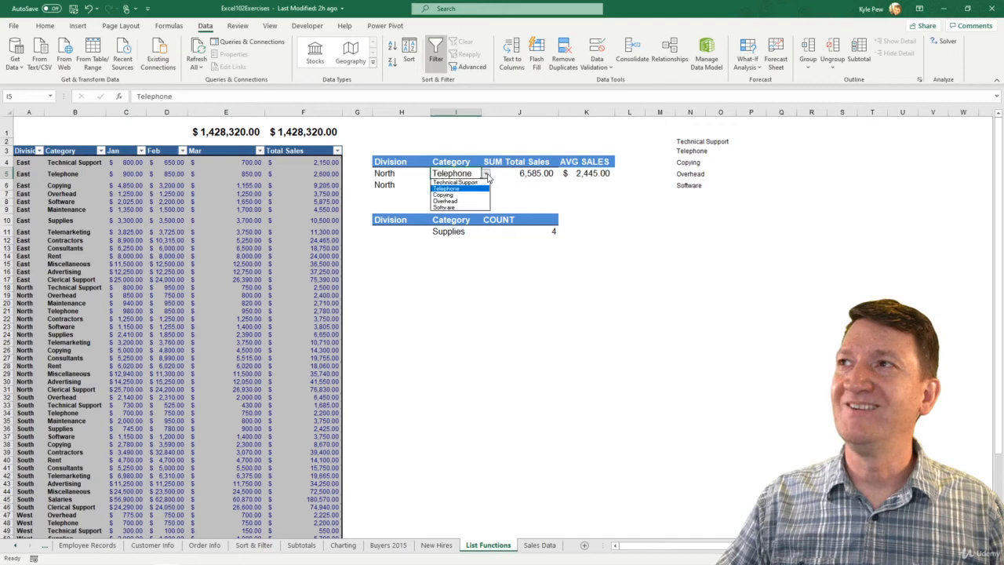
pyautogui.click(457, 201)
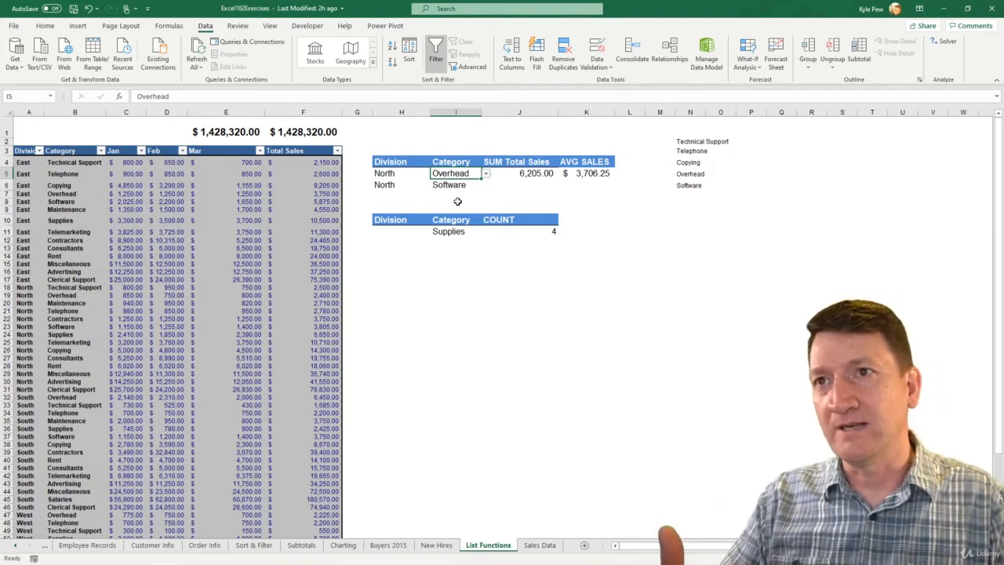
pyautogui.click(486, 173)
pyautogui.click(469, 179)
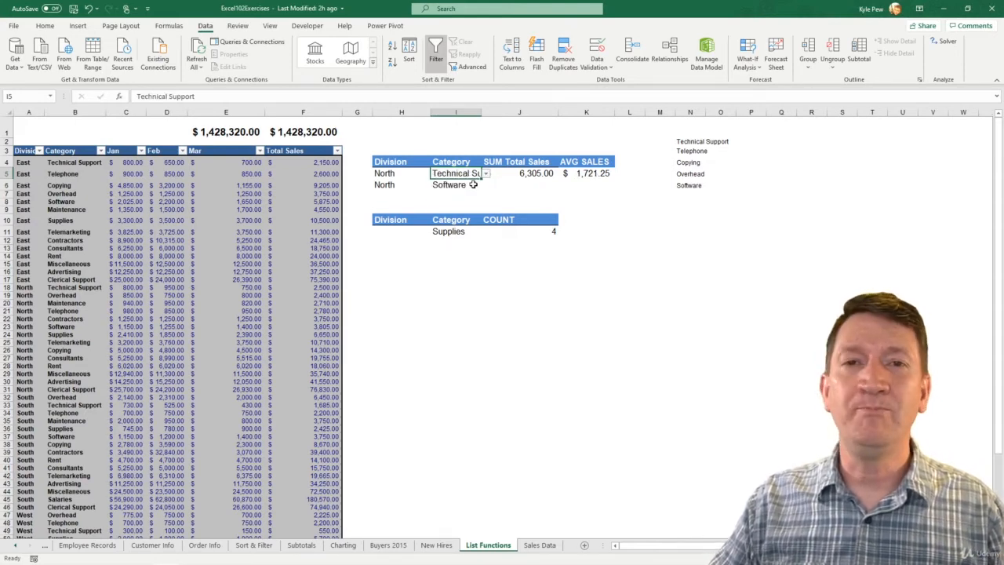